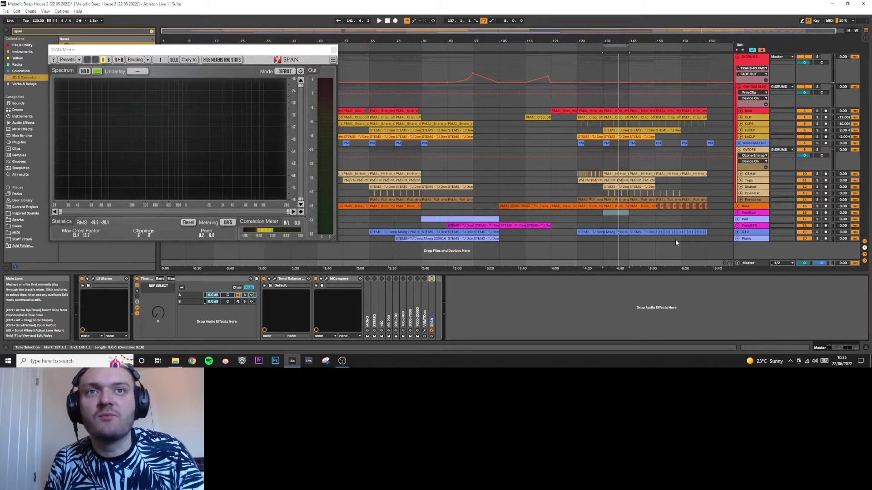
Step: Play the song briefly while watching SPAN, then open MCompare with Format B and Fur Coat loaded
{"action": "key", "text": "space"}
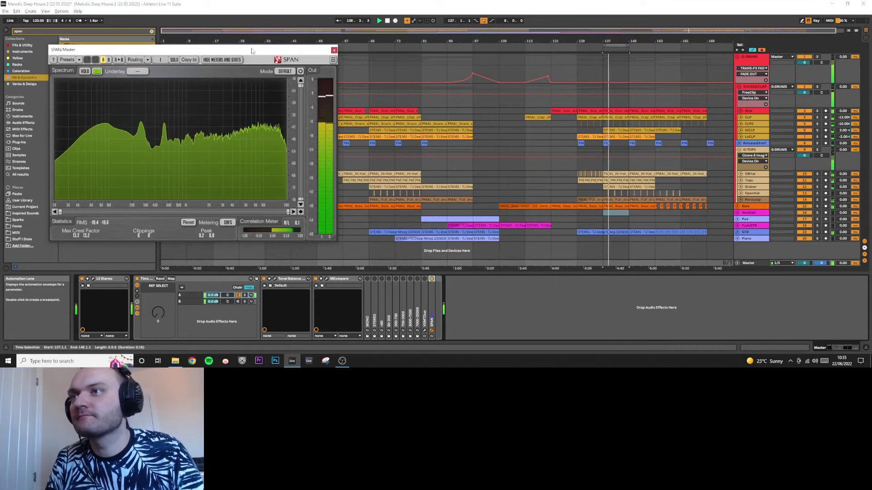
{"action": "left_click", "coordinate": [253, 50]}
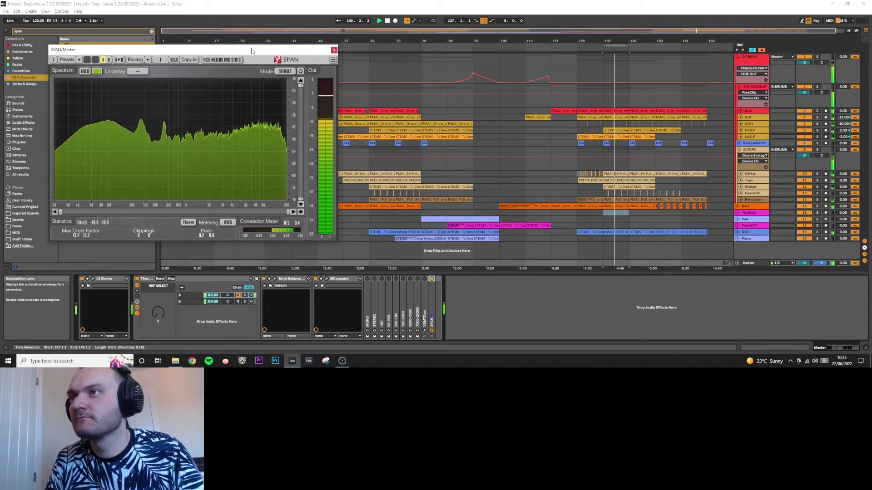
{"action": "key", "text": "space"}
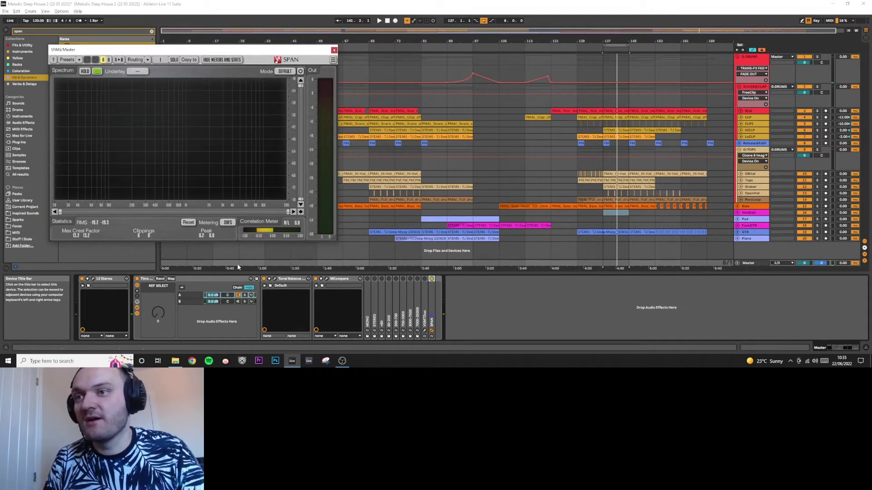
{"action": "left_click", "coordinate": [326, 279]}
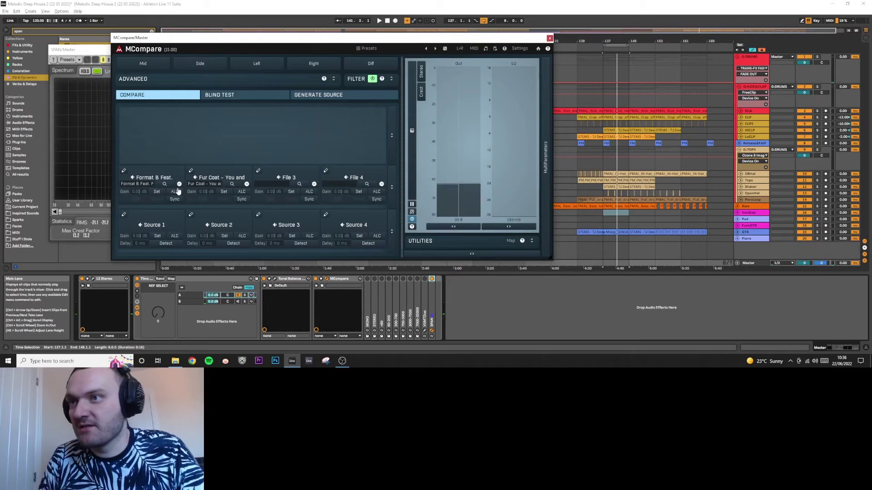
Step: Close SPAN and play the song with the REF SELECT macro switching MCompare's reference
{"action": "left_click", "coordinate": [431, 314]}
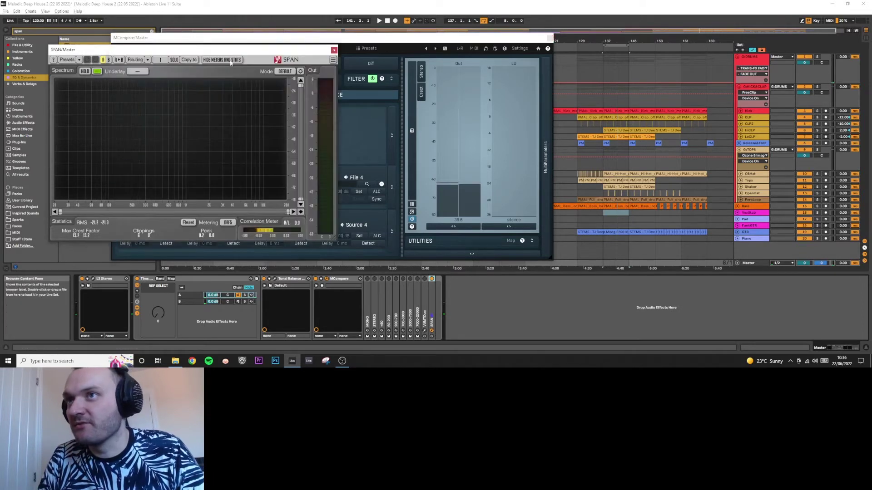
{"action": "left_click", "coordinate": [332, 48]}
{"action": "left_click", "coordinate": [159, 307]}
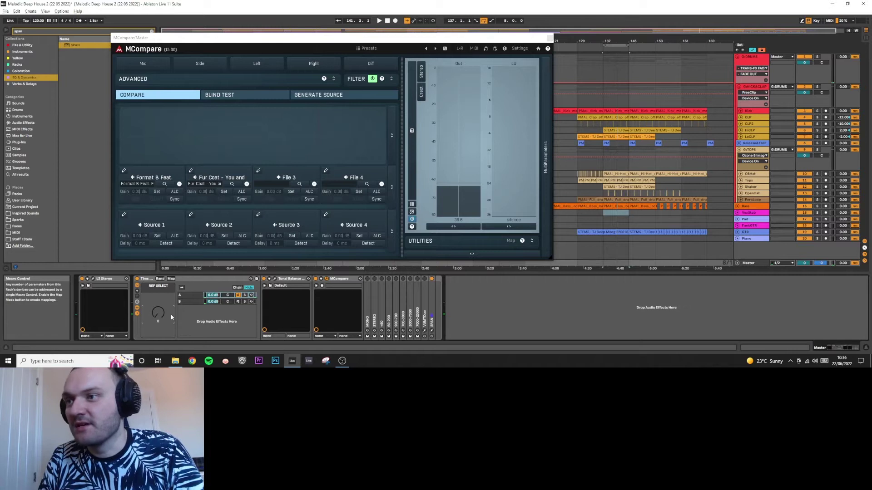
{"action": "key", "text": "space"}
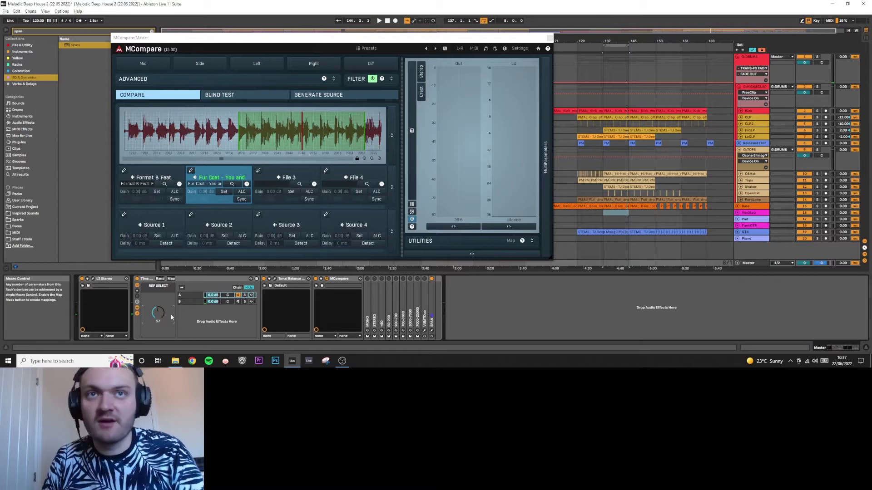
{"action": "left_click", "coordinate": [754, 112]}
Step: Play the song, show the Master chain, close MCompare, and paste two Utility devices after it
{"action": "key", "text": "space"}
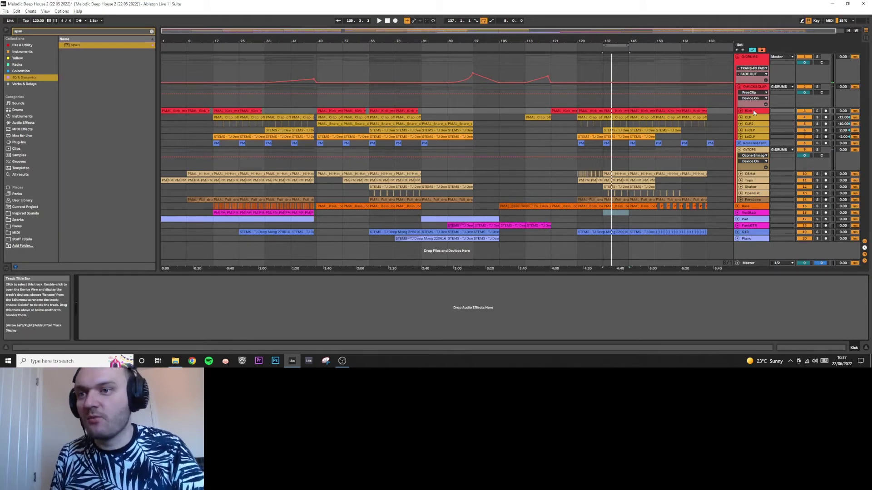
{"action": "left_click", "coordinate": [749, 263]}
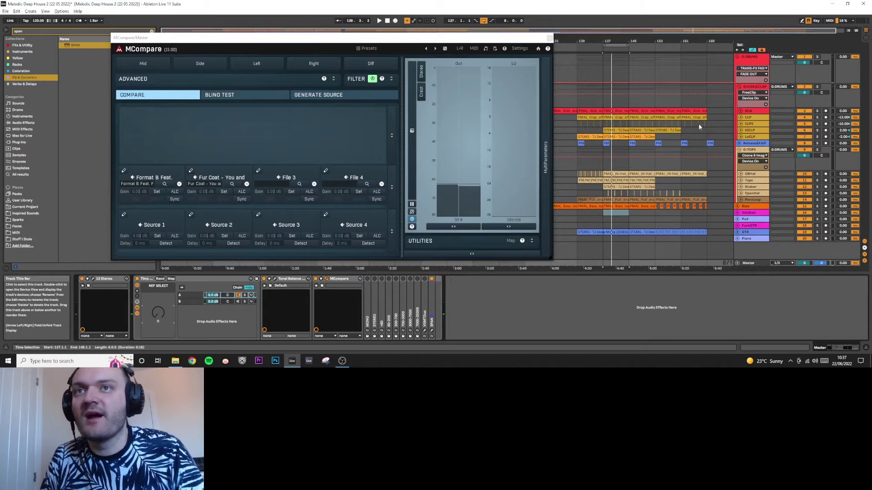
{"action": "left_click", "coordinate": [549, 38]}
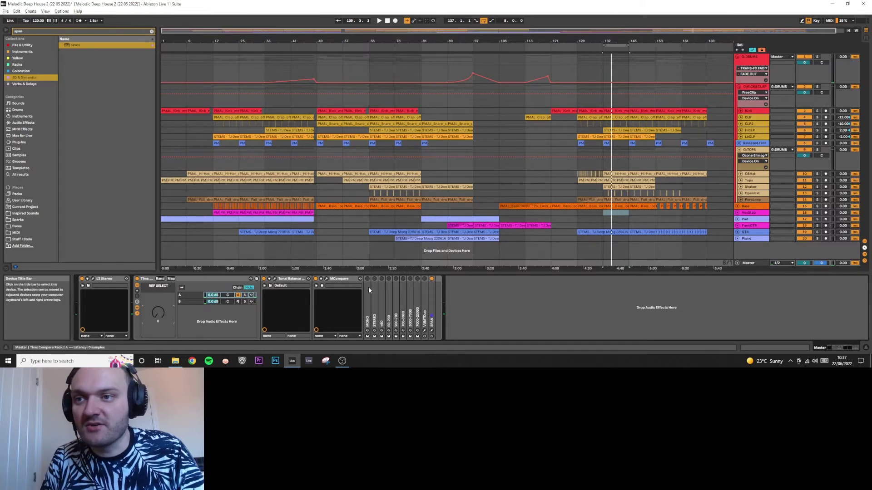
{"action": "key", "text": "ctrl+v"}
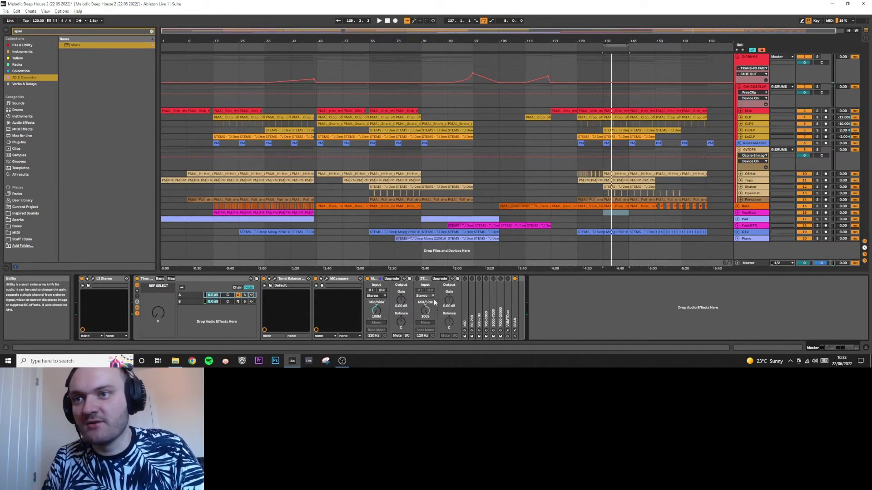
Step: Play the song from the start marker, restarting it twice
{"action": "key", "text": "space"}
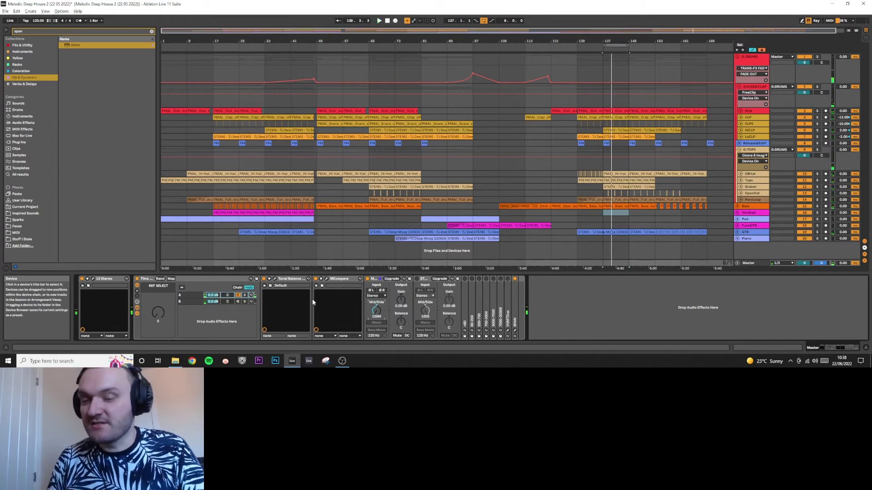
{"action": "key", "text": "space"}
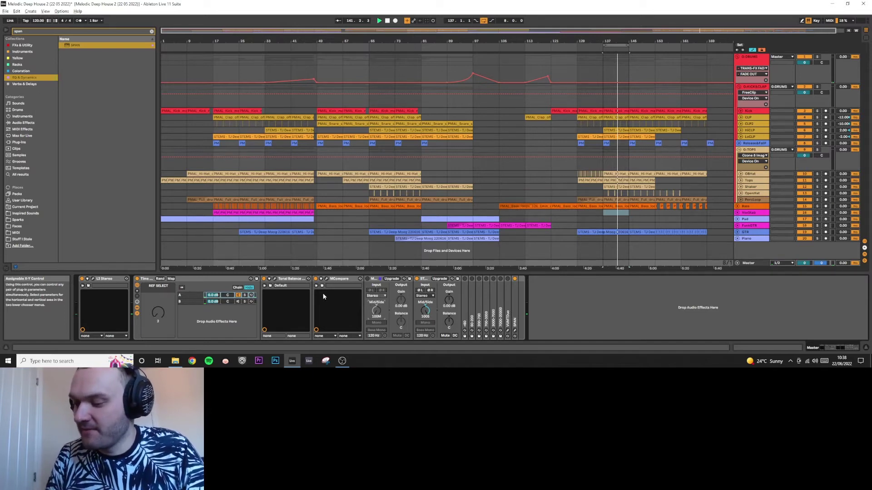
{"action": "key", "text": "space"}
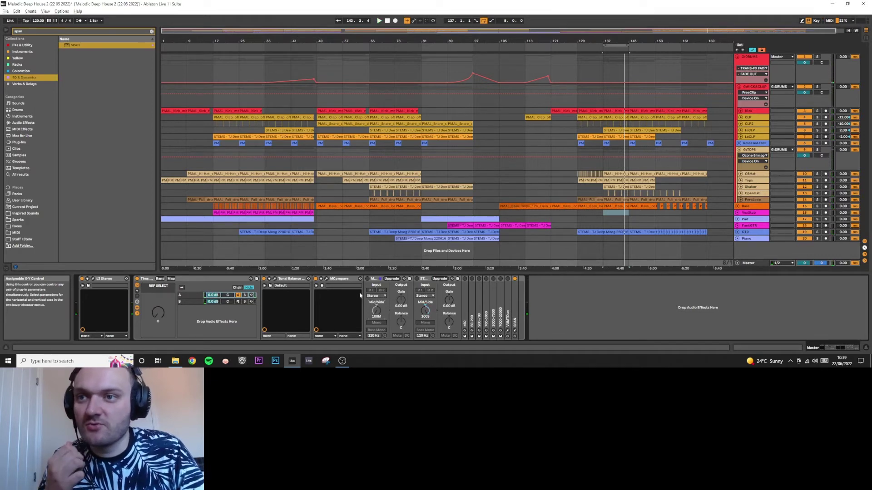
Step: Fold the MONO and STEREO Utility devices and select the lowest frequency band
{"action": "double_click", "coordinate": [385, 280]}
{"action": "double_click", "coordinate": [386, 279]}
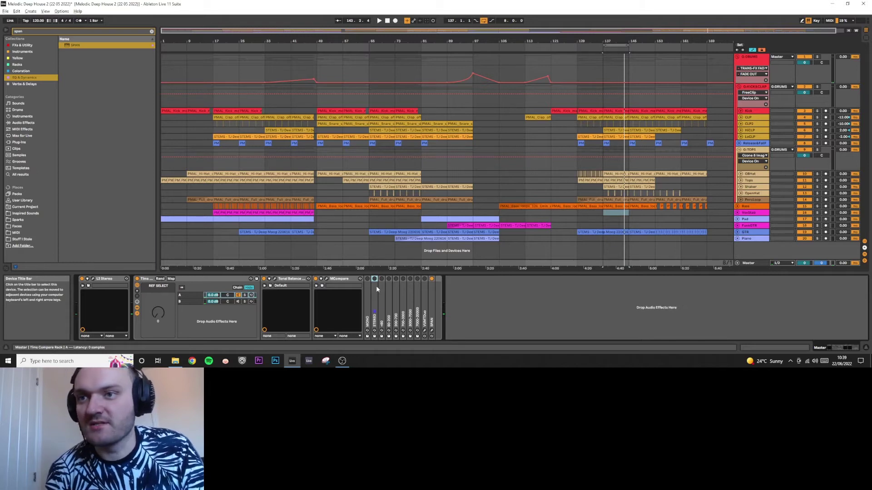
{"action": "left_click", "coordinate": [382, 279]}
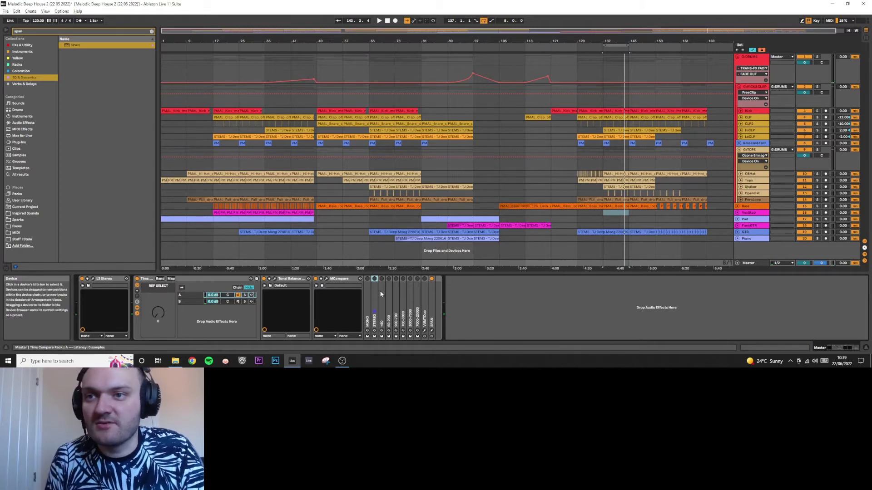
Step: Unfold all six EQ band devices, from 7000-20000 down to the lowest band, and start playback
{"action": "double_click", "coordinate": [418, 288]}
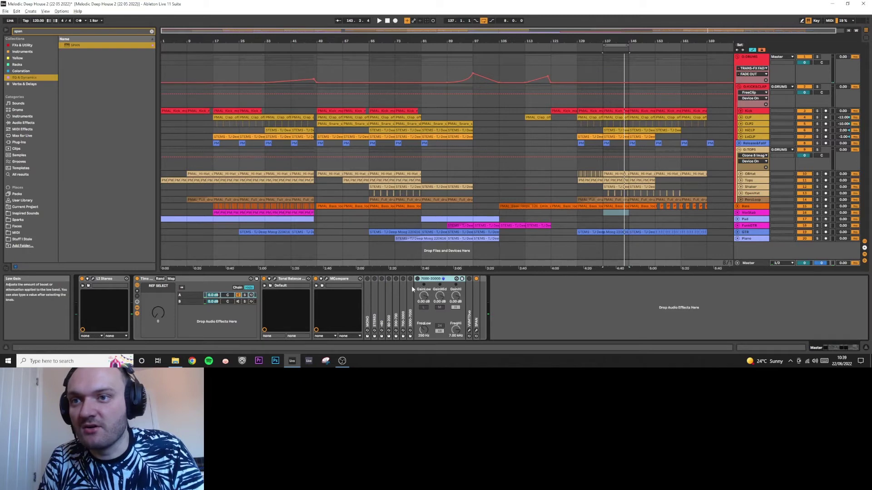
{"action": "double_click", "coordinate": [410, 286]}
{"action": "double_click", "coordinate": [404, 291]}
{"action": "double_click", "coordinate": [396, 288]}
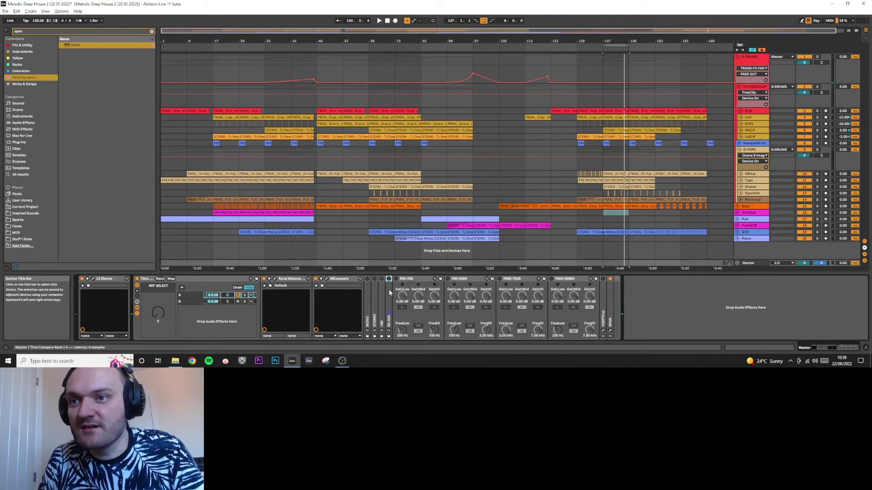
{"action": "double_click", "coordinate": [388, 289]}
{"action": "double_click", "coordinate": [381, 289]}
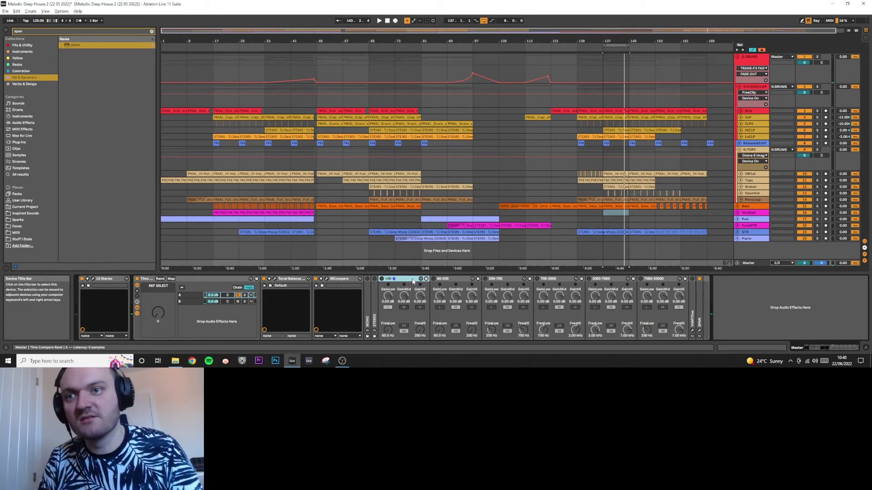
{"action": "key", "text": "space"}
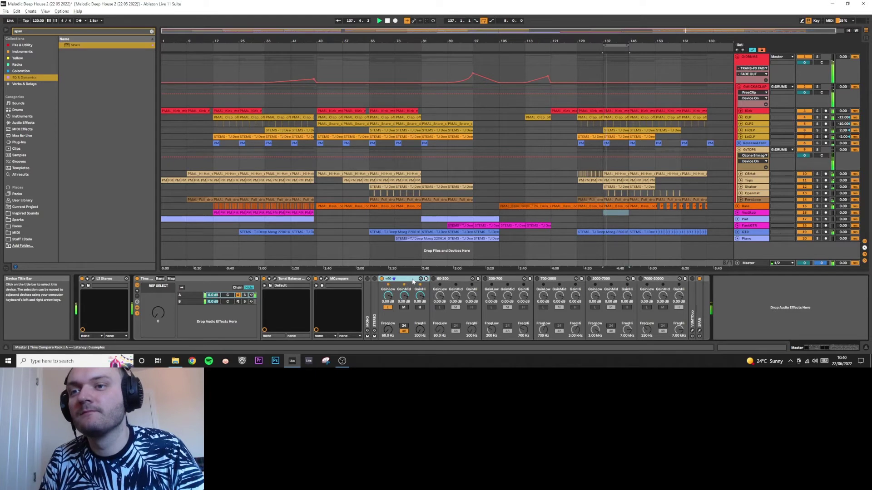
Step: Play the mix from bar 137 with the Master device chain in view
{"action": "left_click", "coordinate": [749, 111]}
{"action": "key", "text": "space"}
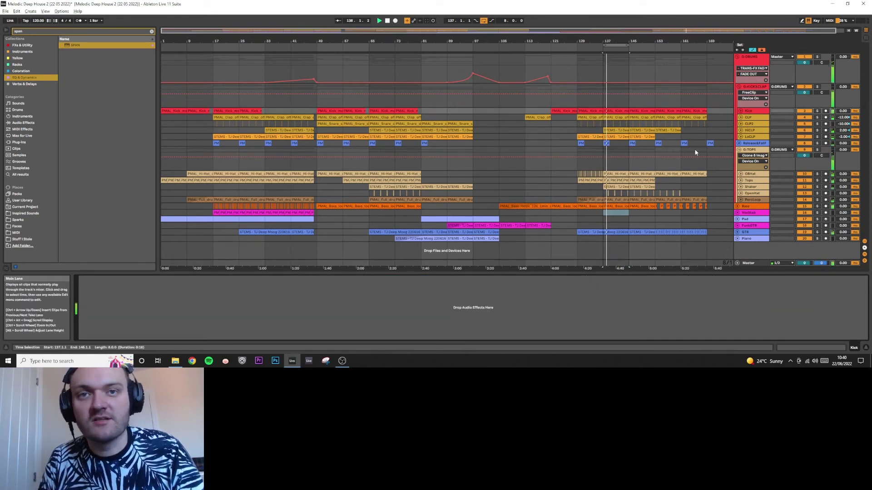
{"action": "left_click", "coordinate": [754, 264]}
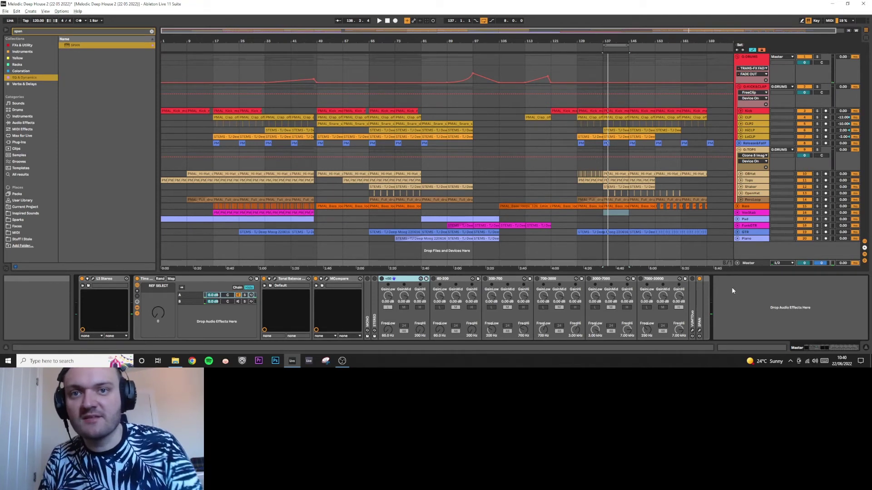
{"action": "key", "text": "space"}
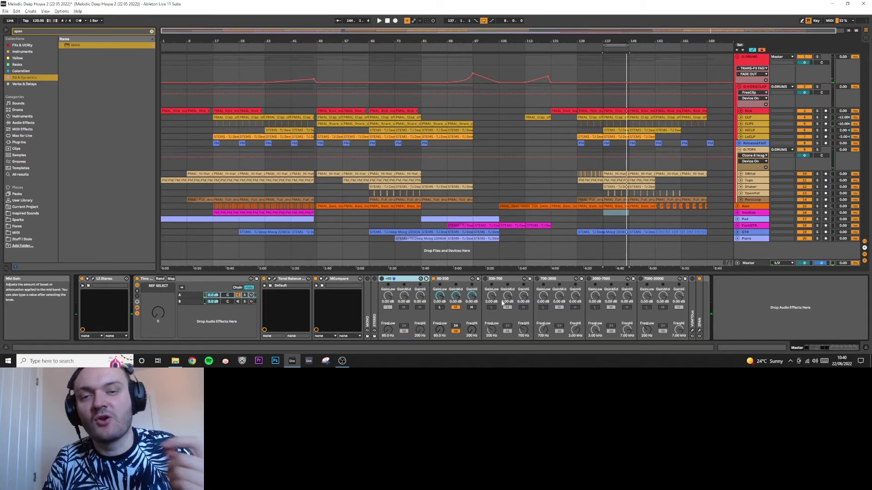
{"action": "key", "text": "space"}
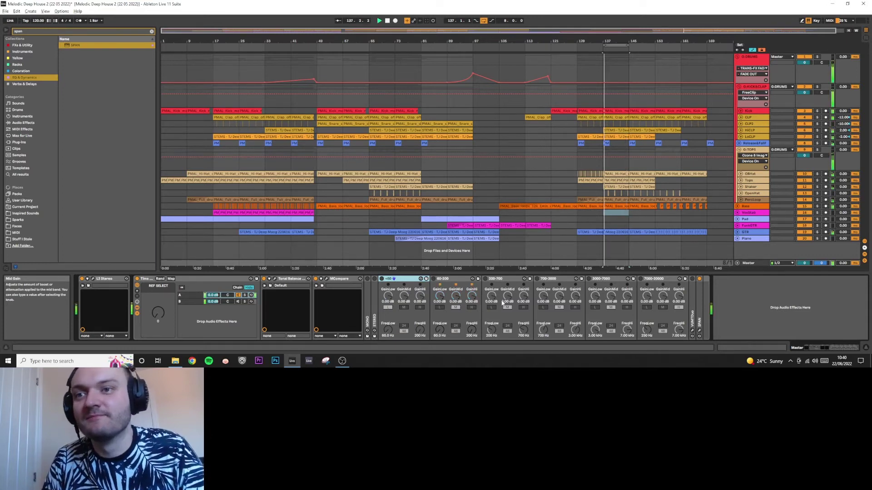
Step: Solo the 200-700 band, replay from bar 137 three times, and unfold SPAN
{"action": "left_click", "coordinate": [503, 304]}
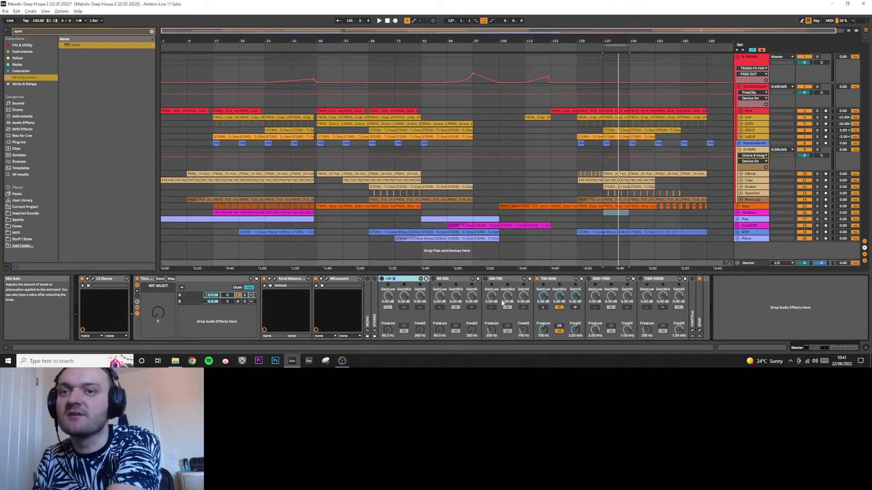
{"action": "key", "text": "space"}
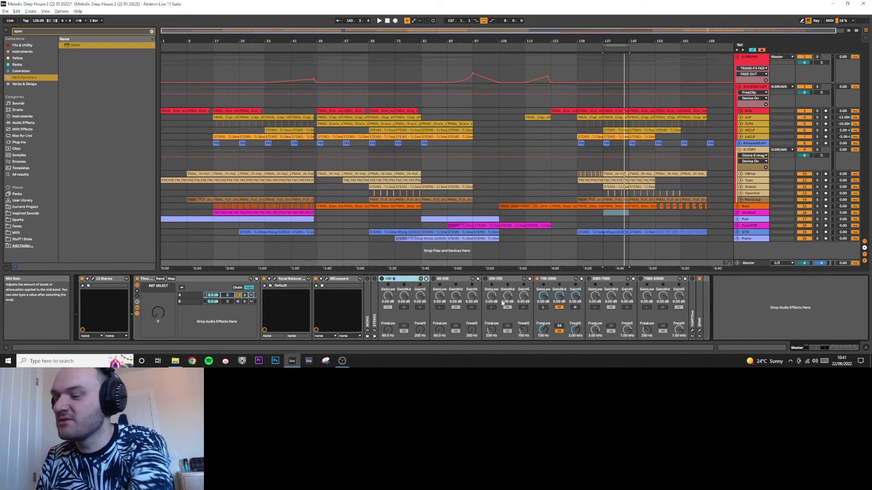
{"action": "key", "text": "space"}
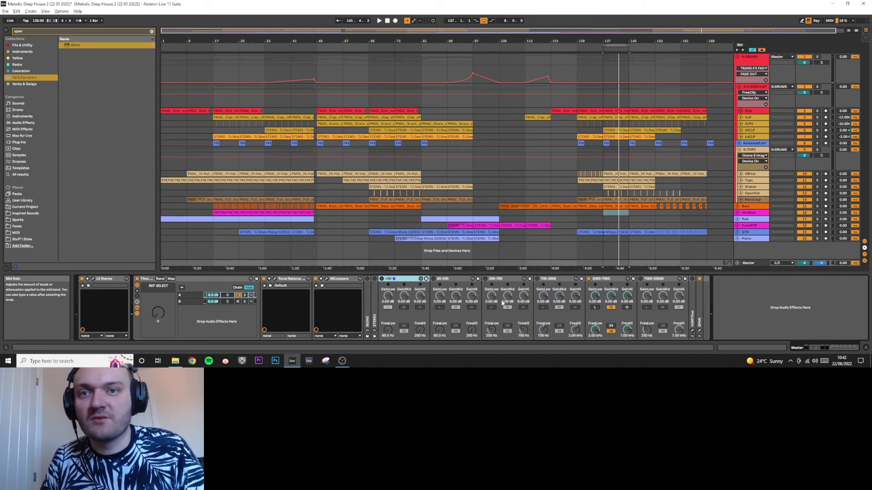
{"action": "key", "text": "space"}
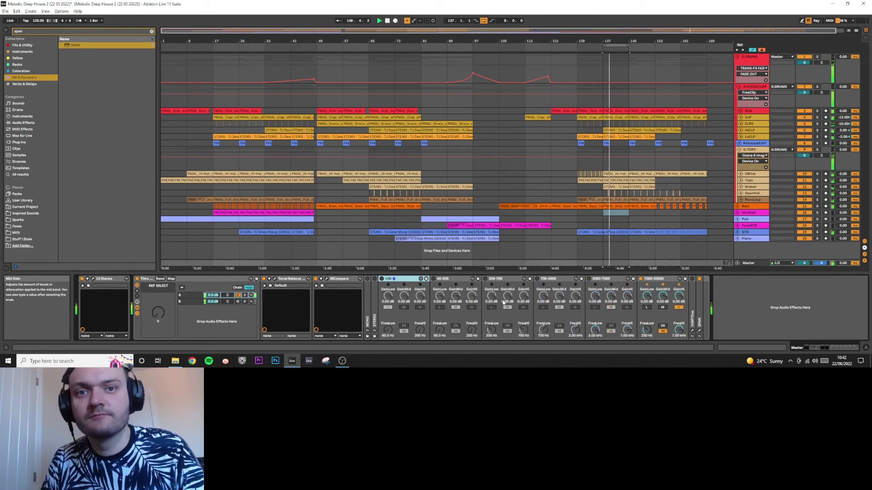
{"action": "double_click", "coordinate": [699, 294]}
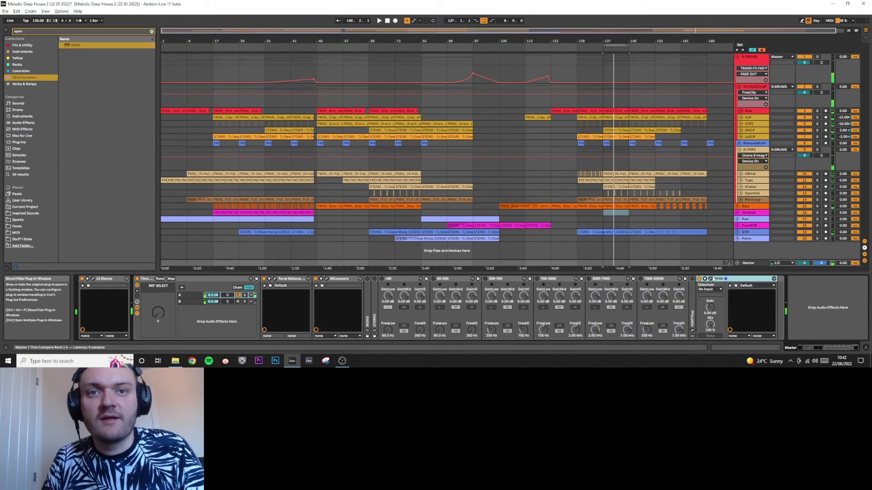
Step: Open SPAN and the VUMTDuo meter beside it, reset VU calibration to 0.0, and play from bar 137
{"action": "left_click", "coordinate": [711, 279]}
{"action": "double_click", "coordinate": [693, 291]}
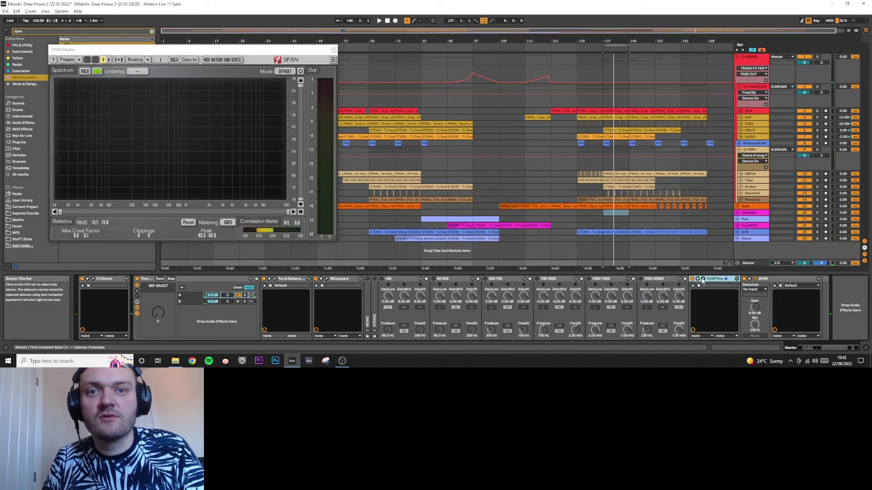
{"action": "left_click", "coordinate": [703, 279]}
{"action": "left_click_drag", "start_coordinate": [145, 50], "coordinate": [450, 80]}
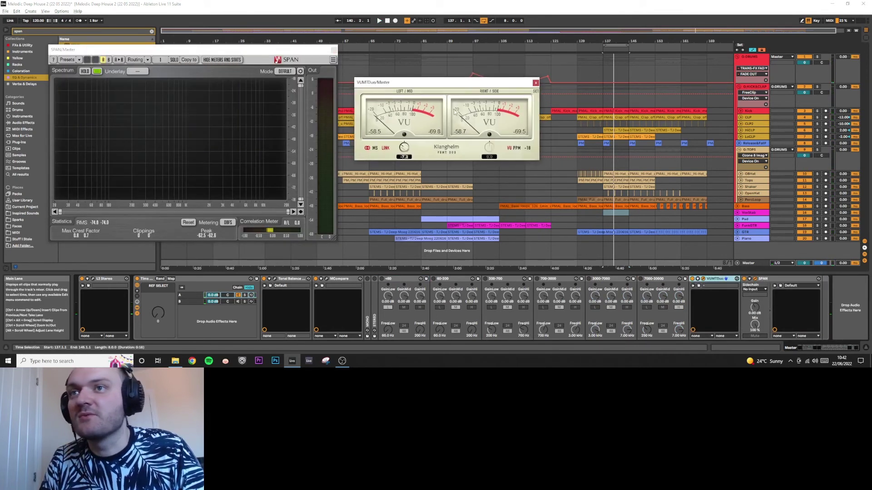
{"action": "double_click", "coordinate": [405, 149]}
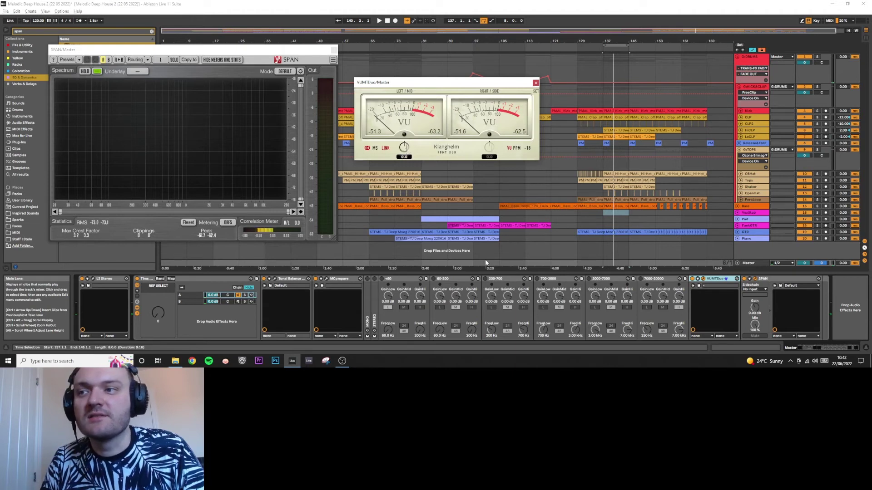
{"action": "key", "text": "space"}
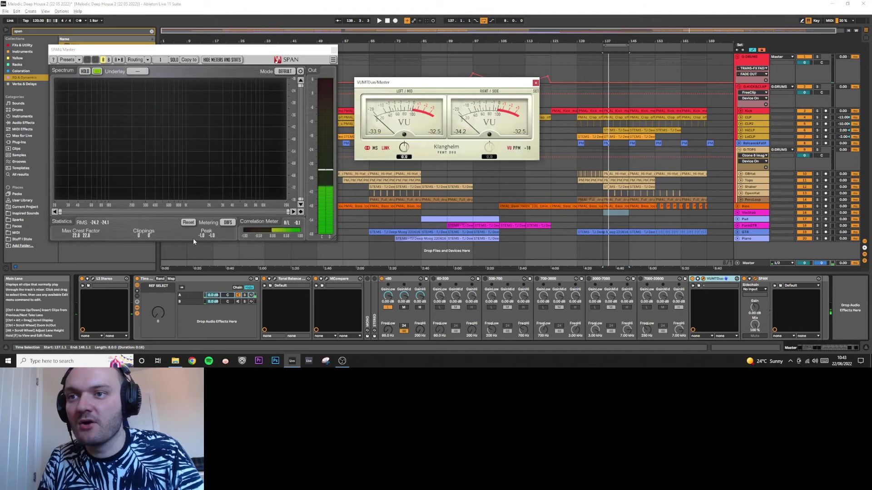
{"action": "key", "text": "space"}
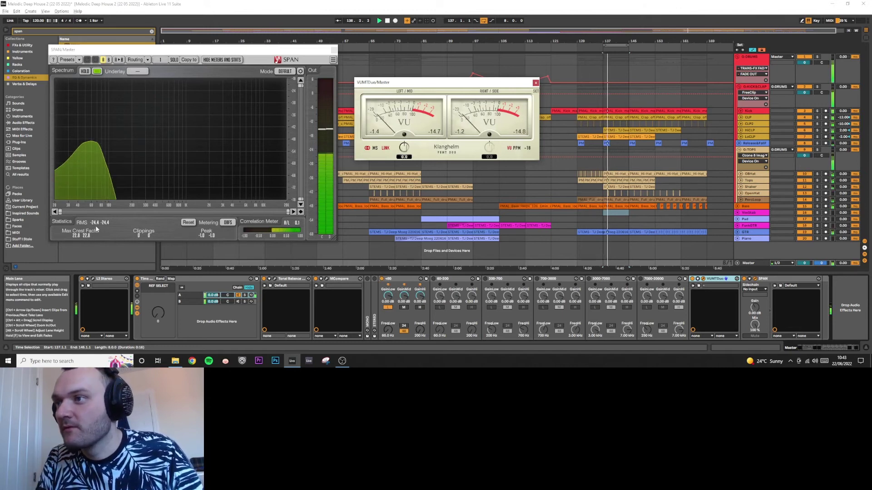
Step: Reset SPAN's peak and crest-factor statistics three times during playback
{"action": "left_click", "coordinate": [211, 236]}
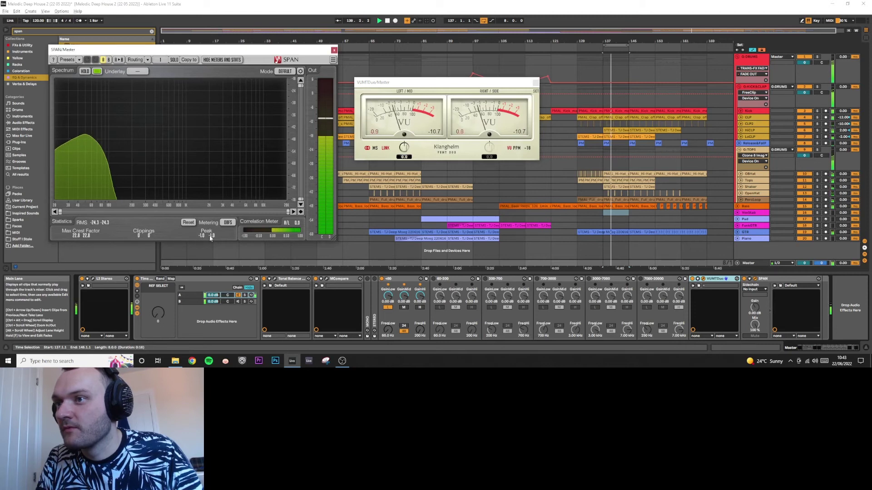
{"action": "left_click", "coordinate": [188, 222]}
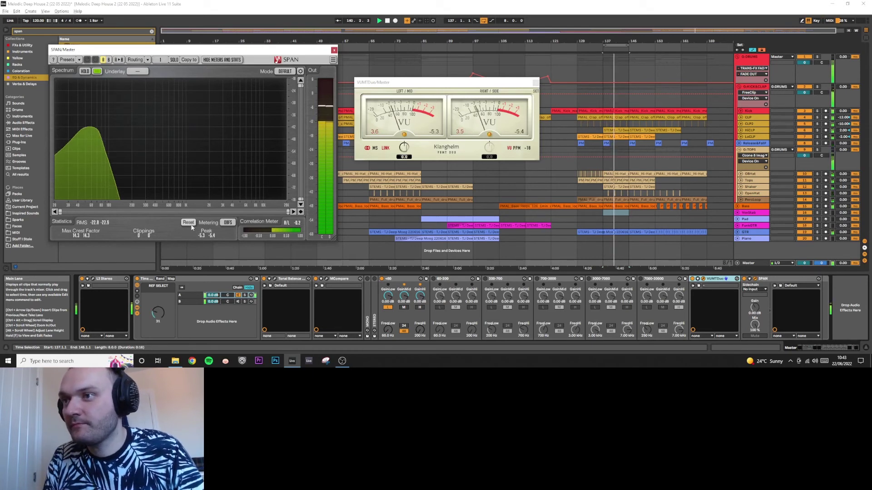
{"action": "left_click", "coordinate": [188, 222]}
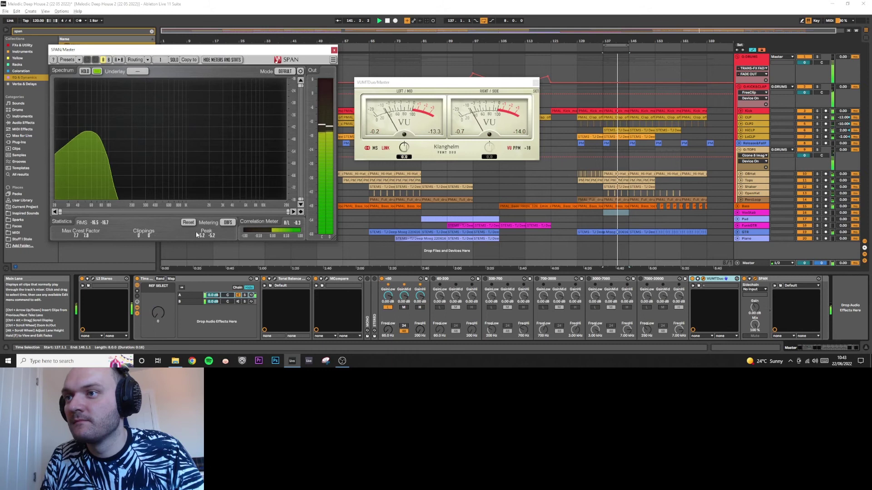
{"action": "left_click", "coordinate": [187, 223]}
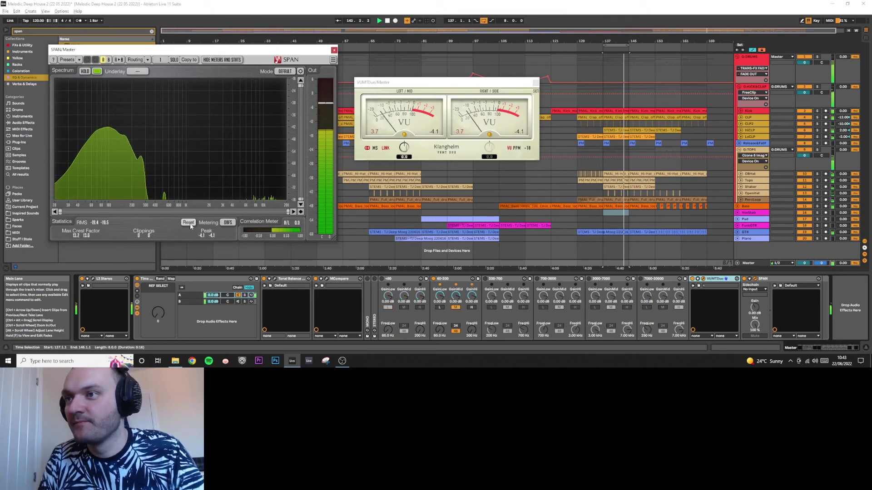
Step: Reset SPAN's statistics three more times, then open the L2 Stereo limiter window
{"action": "left_click", "coordinate": [188, 223]}
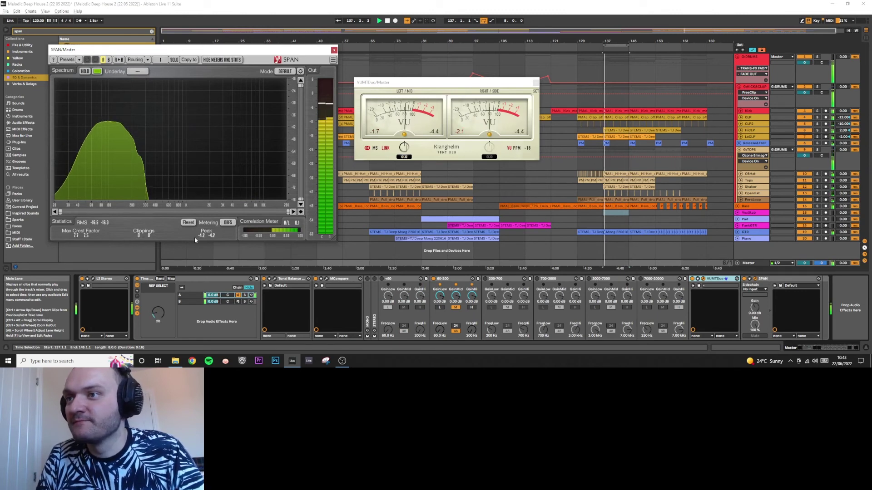
{"action": "left_click", "coordinate": [188, 223]}
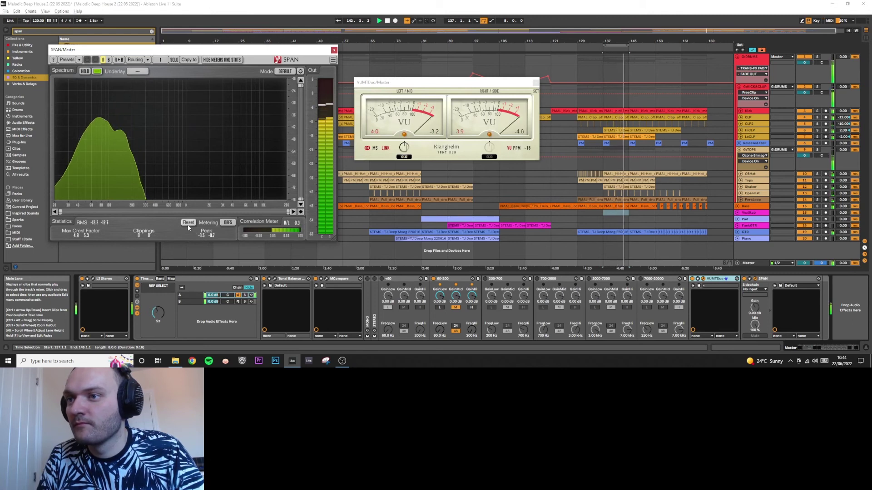
{"action": "left_click", "coordinate": [189, 227]}
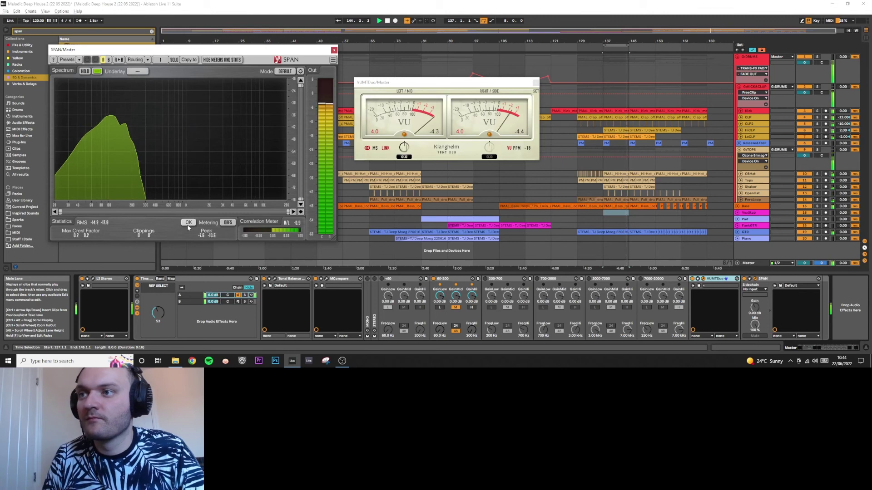
{"action": "left_click", "coordinate": [93, 278]}
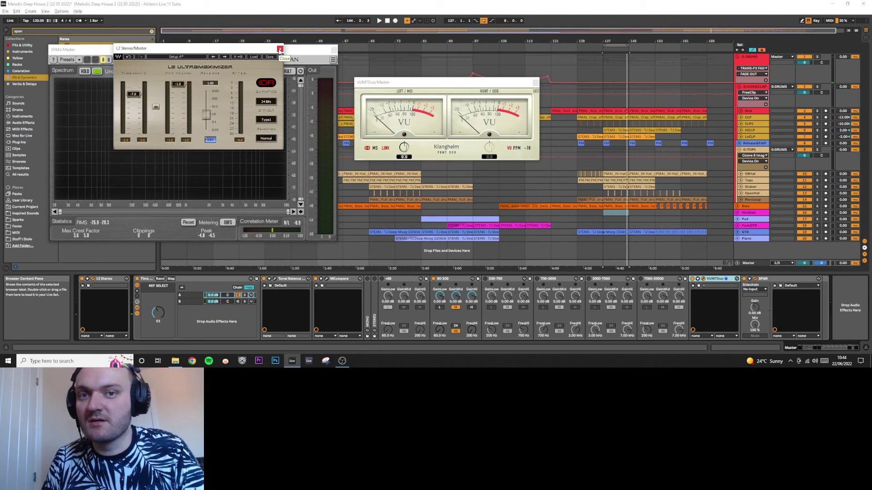
Step: Close L2 Stereo, review the MCompare references, then show Tonal Balance Control at the Bass Heavy target
{"action": "left_click", "coordinate": [279, 49]}
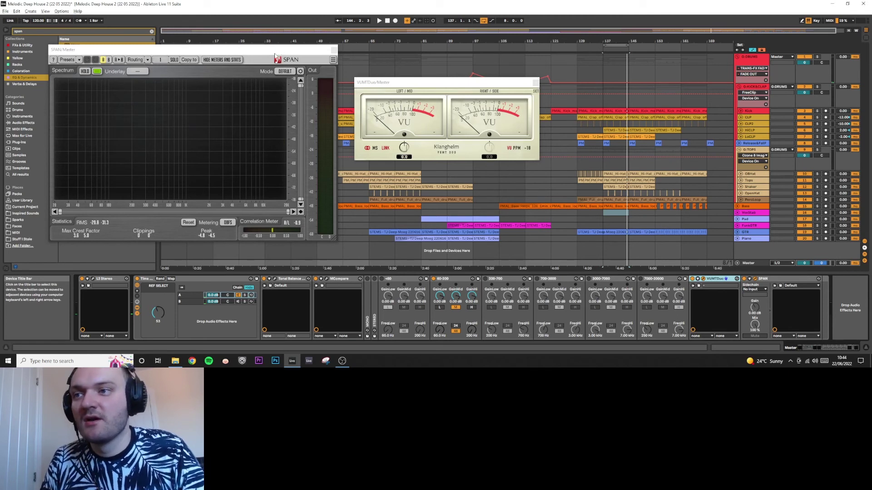
{"action": "left_click", "coordinate": [326, 280]}
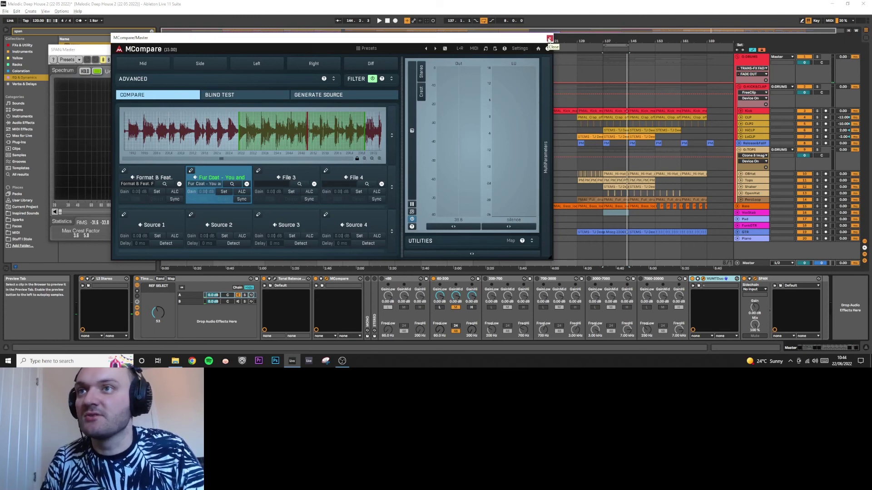
{"action": "left_click", "coordinate": [549, 39]}
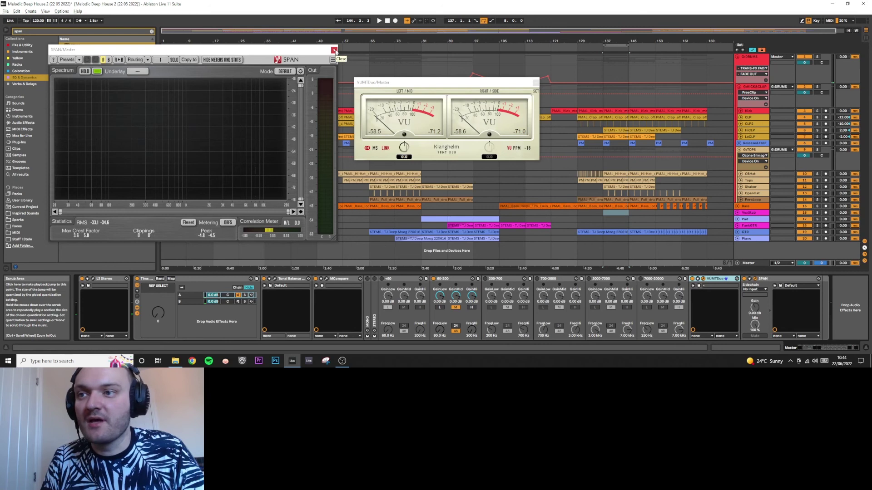
{"action": "left_click", "coordinate": [274, 279]}
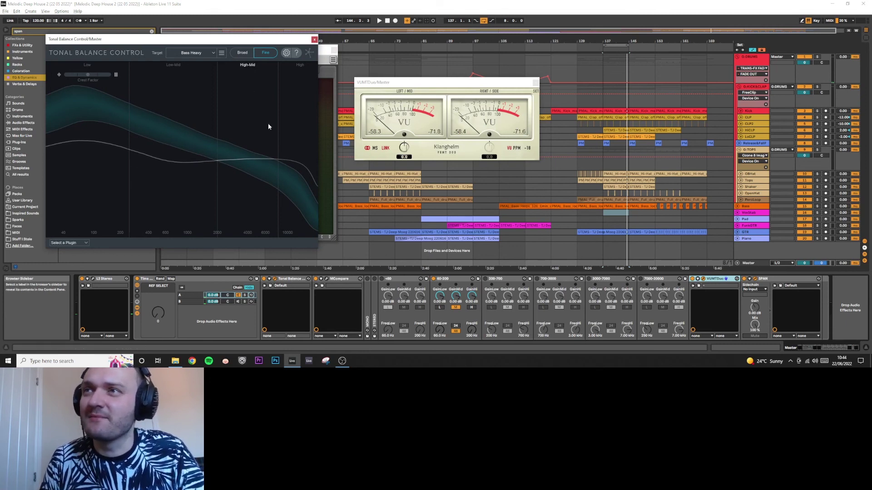
Step: Close the Tonal Balance Control, VUMT Duo and SPAN plug-in windows
{"action": "left_click", "coordinate": [313, 40]}
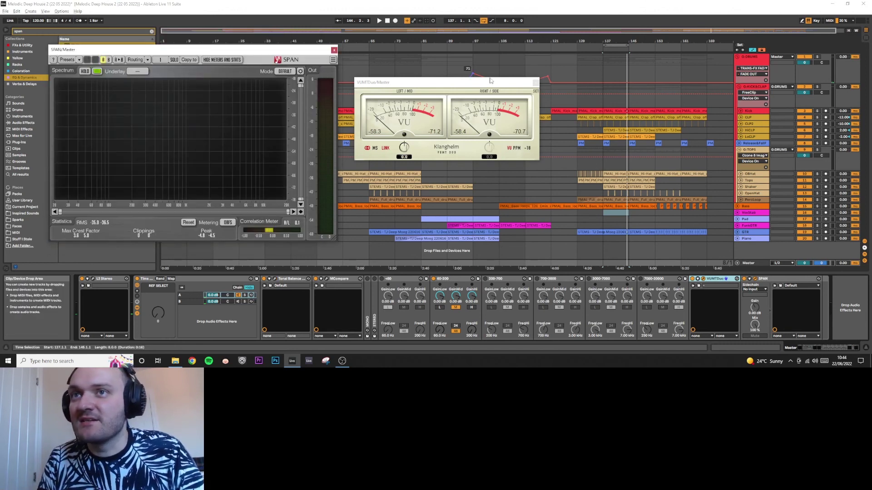
{"action": "left_click", "coordinate": [535, 83]}
{"action": "key", "text": "ctrl+alt+p"}
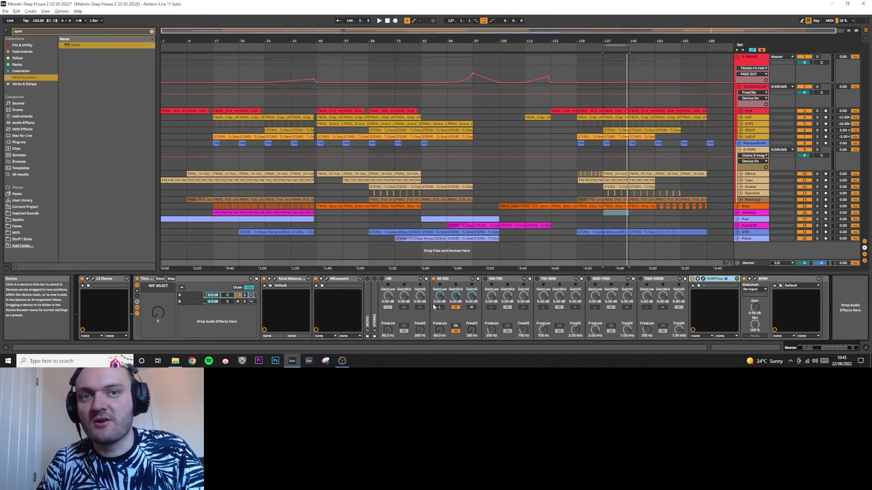
Step: Turn off the solo on the 60-200 band of the master's EQ Three rack
{"action": "left_click", "coordinate": [434, 308]}
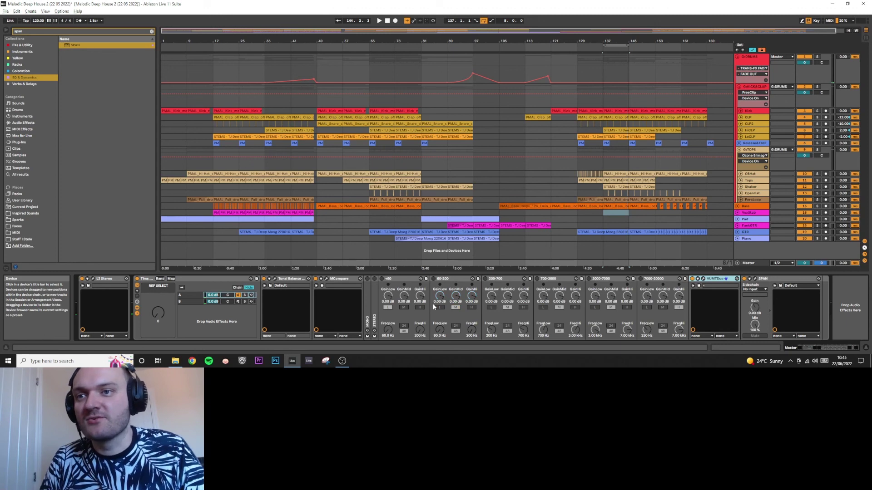